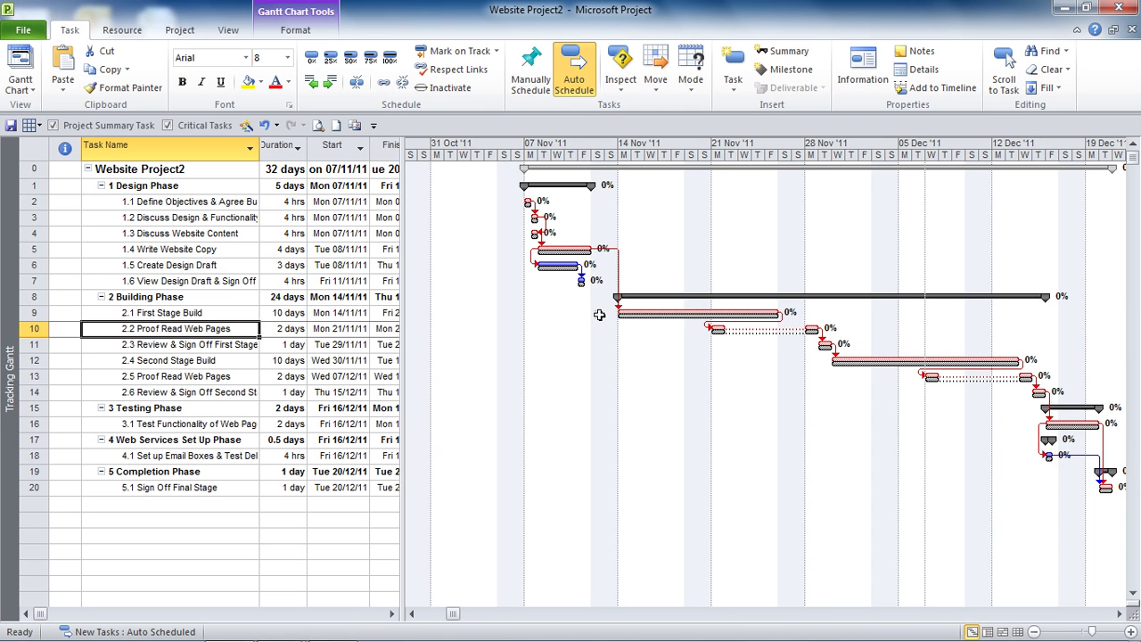
Step: Insert a new task 'Pay Deposit' as 1.7, just above the Building Phase row
{"action": "left_click", "coordinate": [223, 280]}
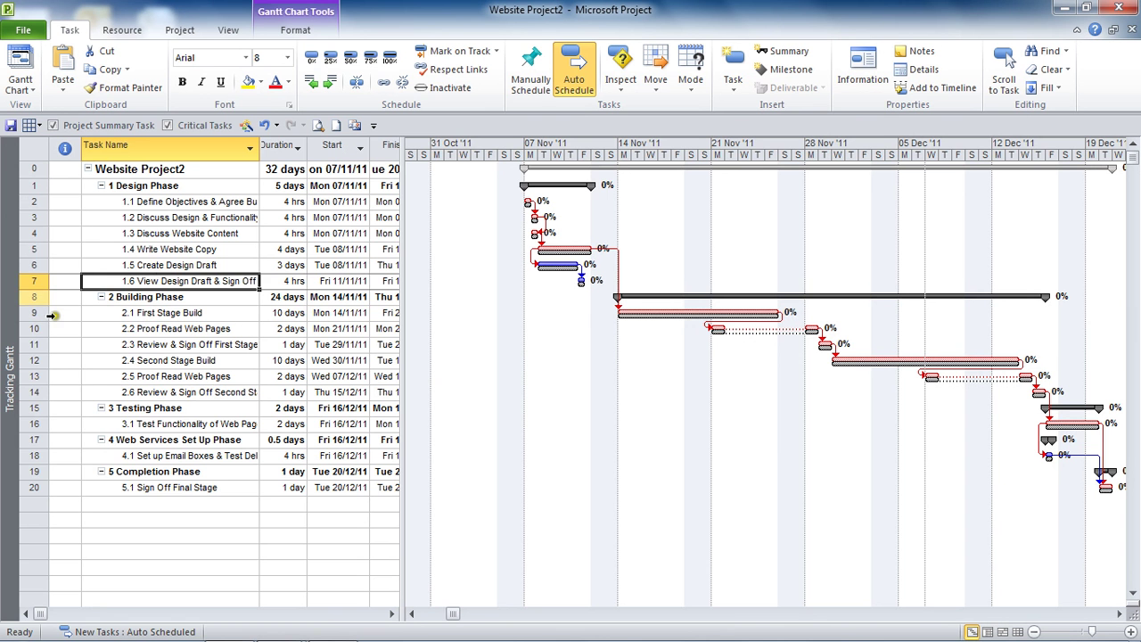
{"action": "right_click", "coordinate": [34, 298]}
{"action": "key", "text": "Down"}
{"action": "key", "text": "Down"}
{"action": "key", "text": "Down"}
{"action": "key", "text": "Down"}
{"action": "key", "text": "Down"}
{"action": "key", "text": "Down"}
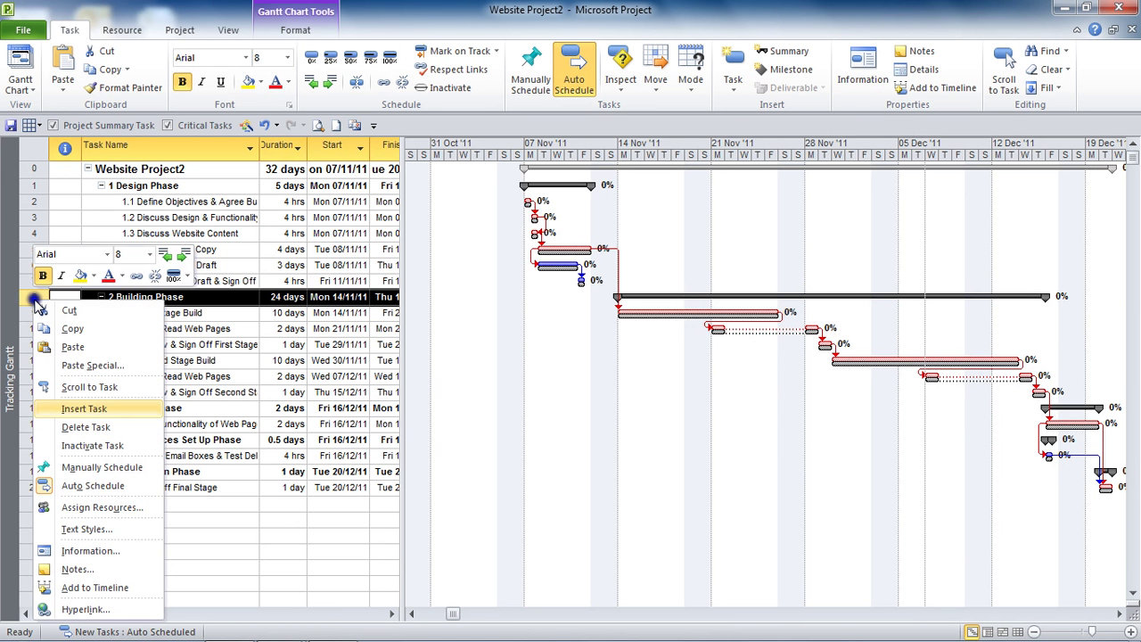
{"action": "left_click", "coordinate": [79, 409]}
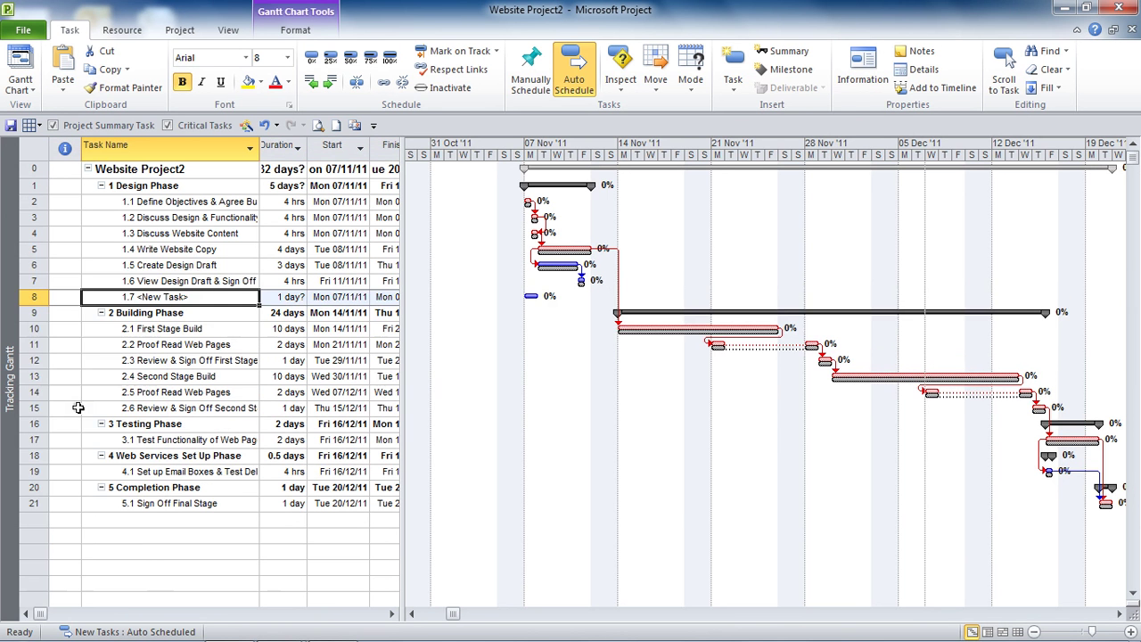
{"action": "left_click", "coordinate": [182, 301]}
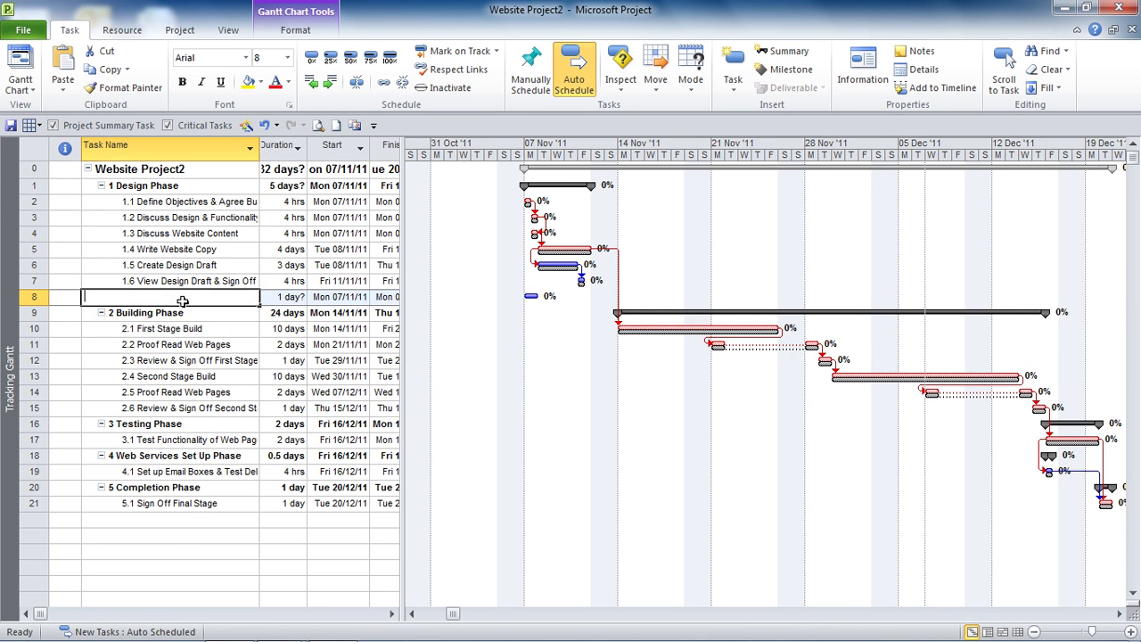
{"action": "type", "text": "Pay De"}
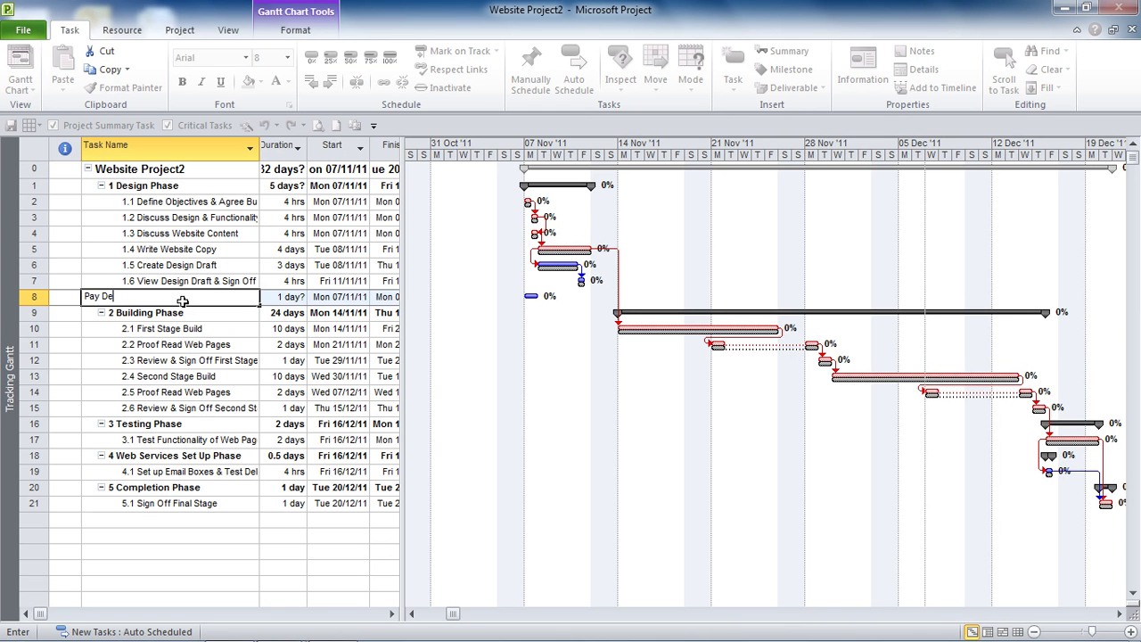
{"action": "type", "text": "posit"}
{"action": "key", "text": "Return"}
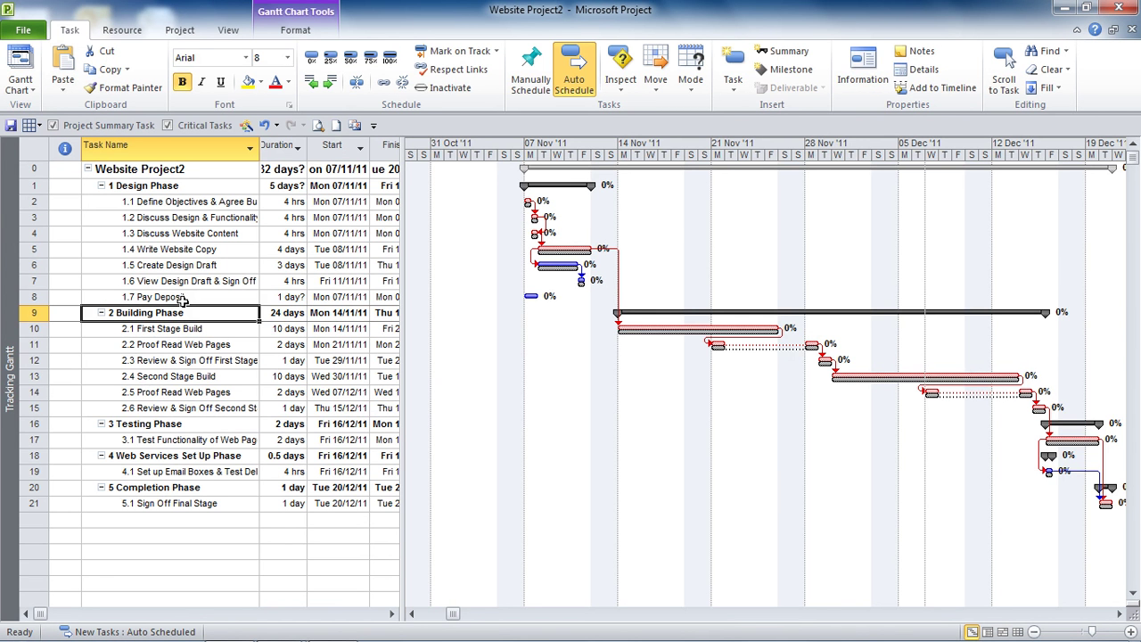
Step: Set Pay Deposit's duration to 0 days, then widen the table to show Finish and Predecessors
{"action": "left_click", "coordinate": [276, 297]}
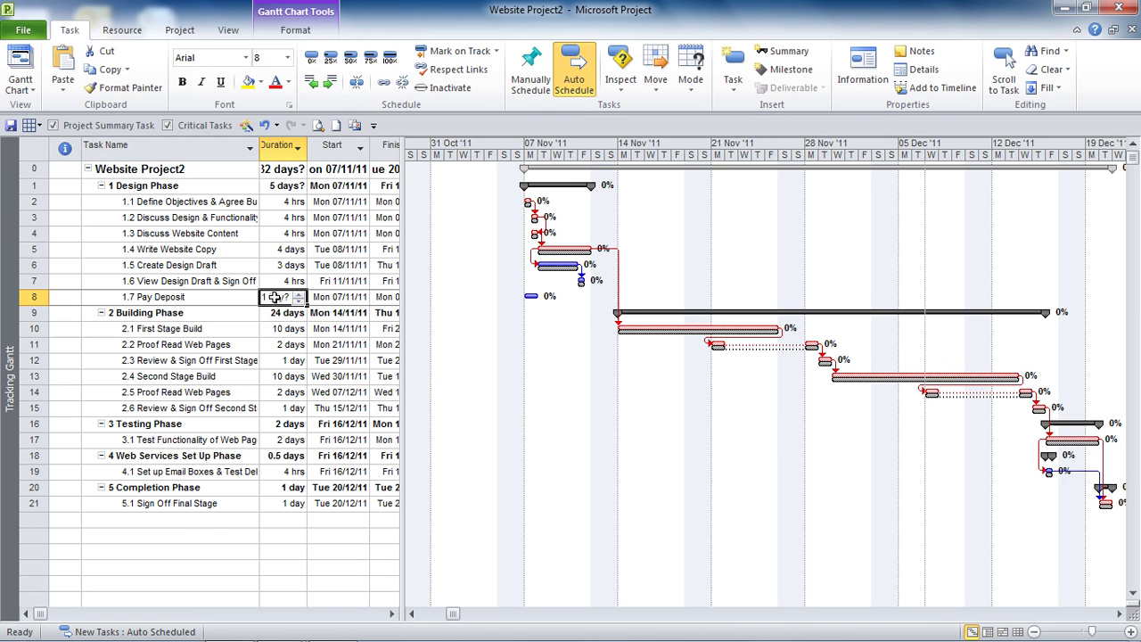
{"action": "type", "text": "0"}
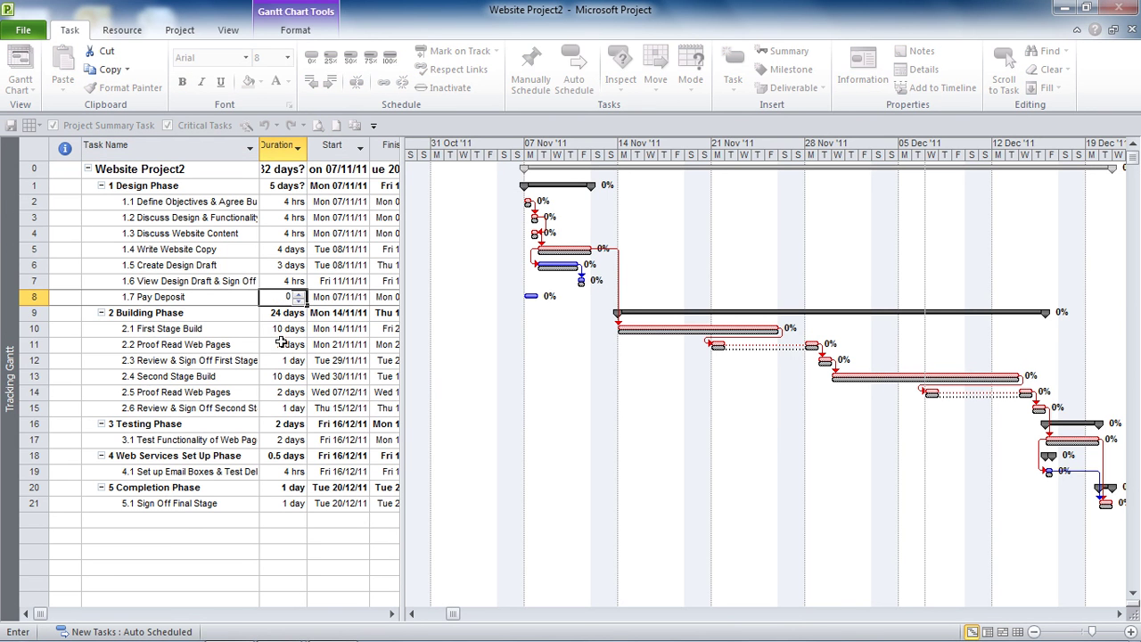
{"action": "key", "text": "Return"}
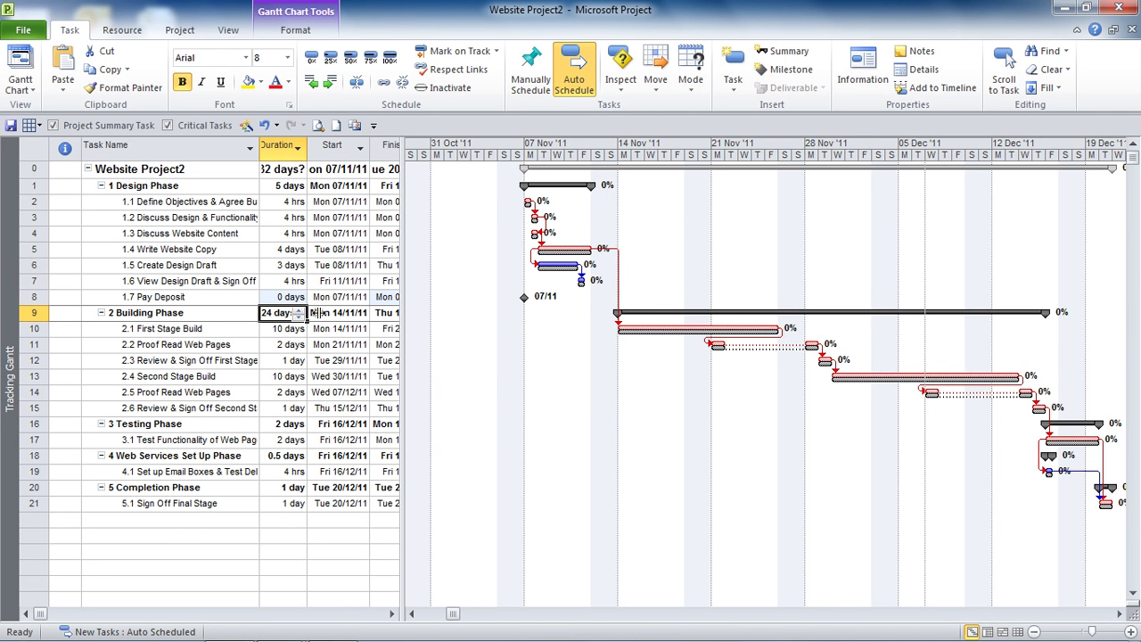
{"action": "left_click_drag", "start_coordinate": [402, 351], "coordinate": [494, 354]}
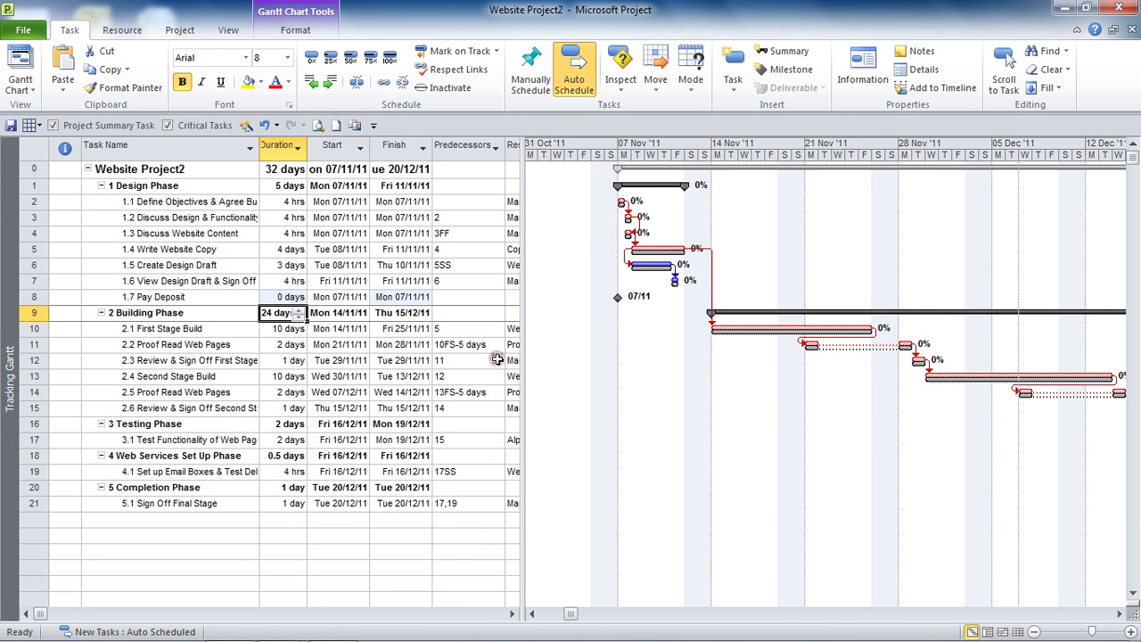
Step: Enter 5,7 as Pay Deposit's predecessors, moving its milestone to Fri 11/11/11
{"action": "left_click", "coordinate": [457, 298]}
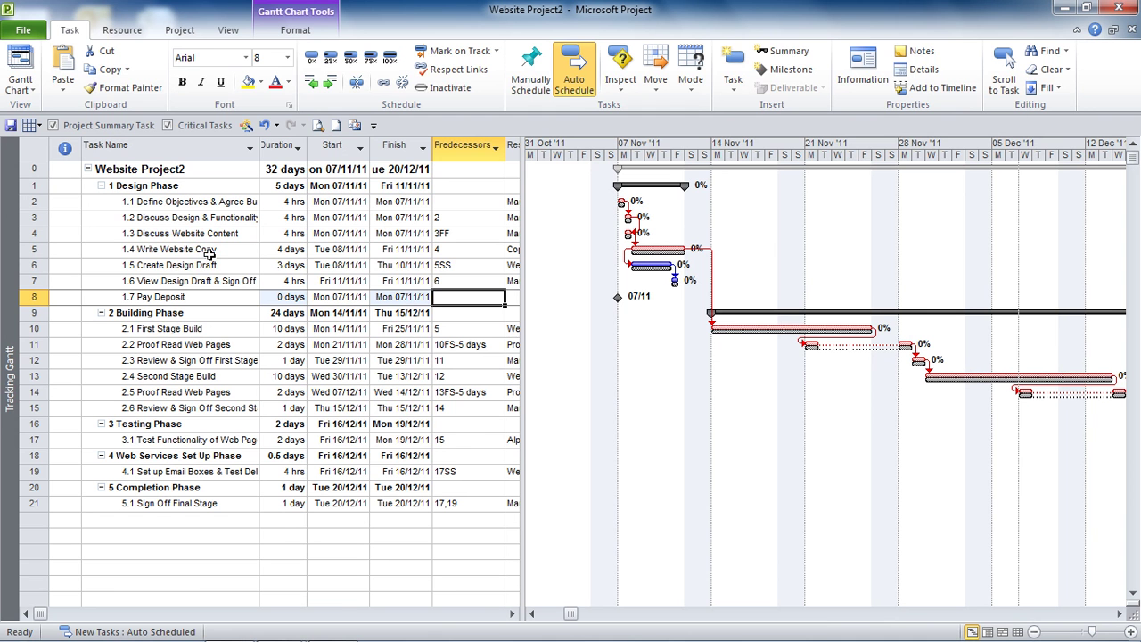
{"action": "type", "text": "5"}
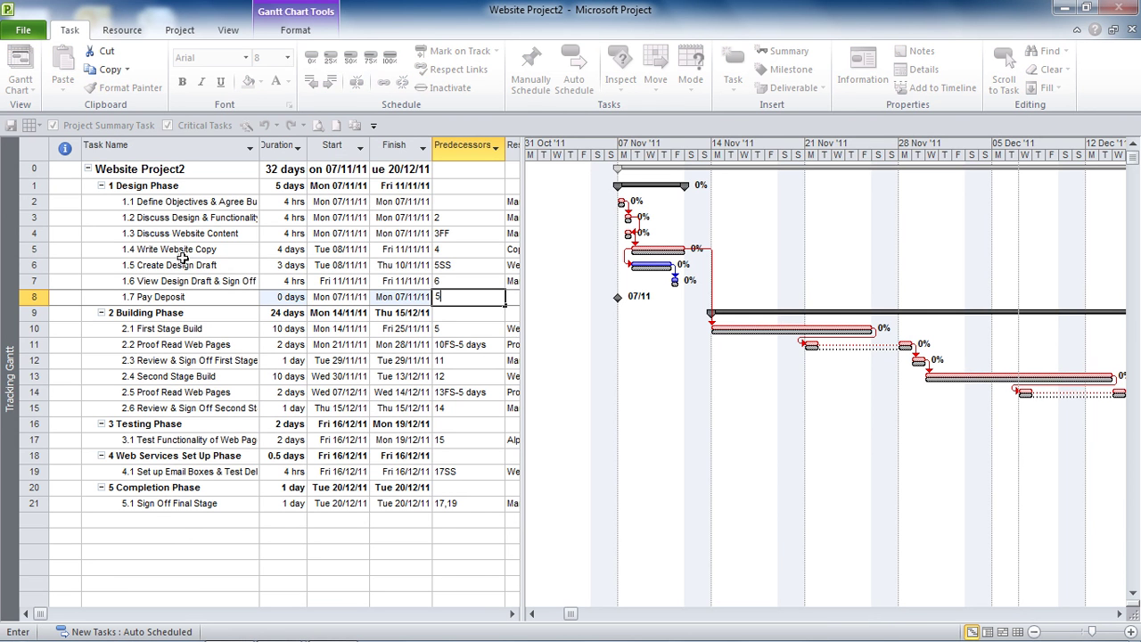
{"action": "type", "text": ",7"}
{"action": "key", "text": "Return"}
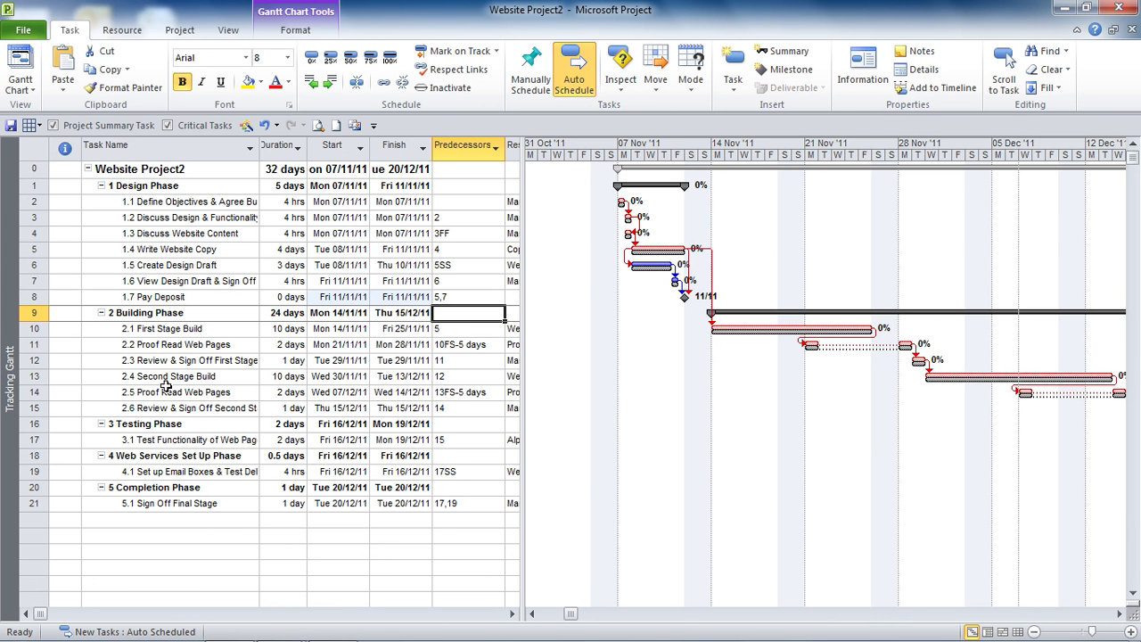
Step: Insert a new task 'First stage payment' as 2.4, above Second Stage Build
{"action": "right_click", "coordinate": [66, 380]}
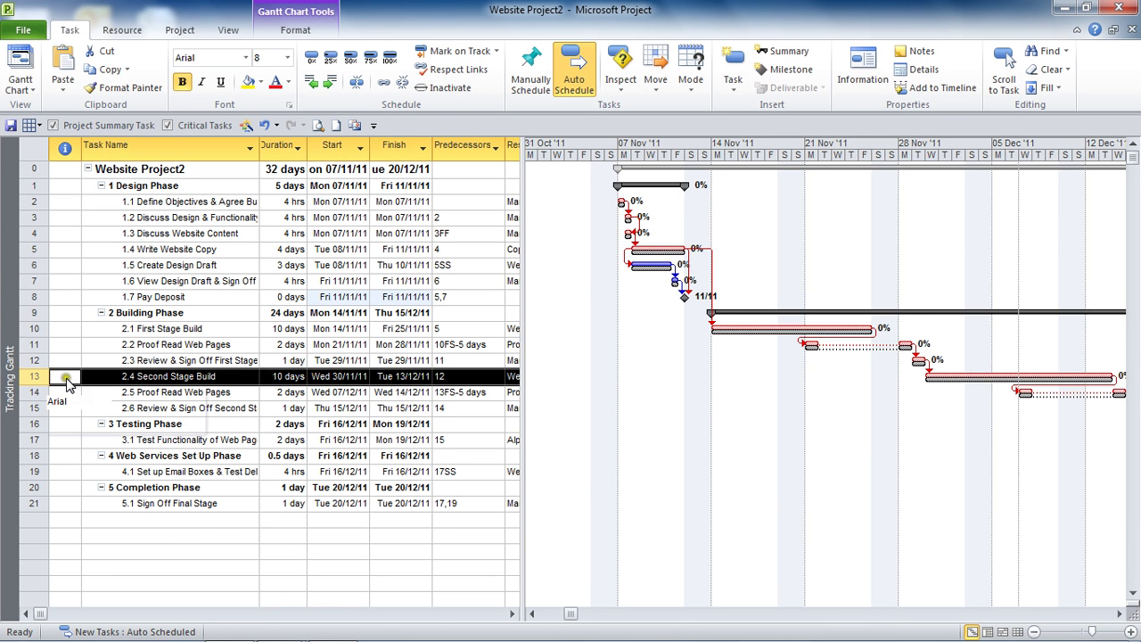
{"action": "right_click", "coordinate": [43, 378]}
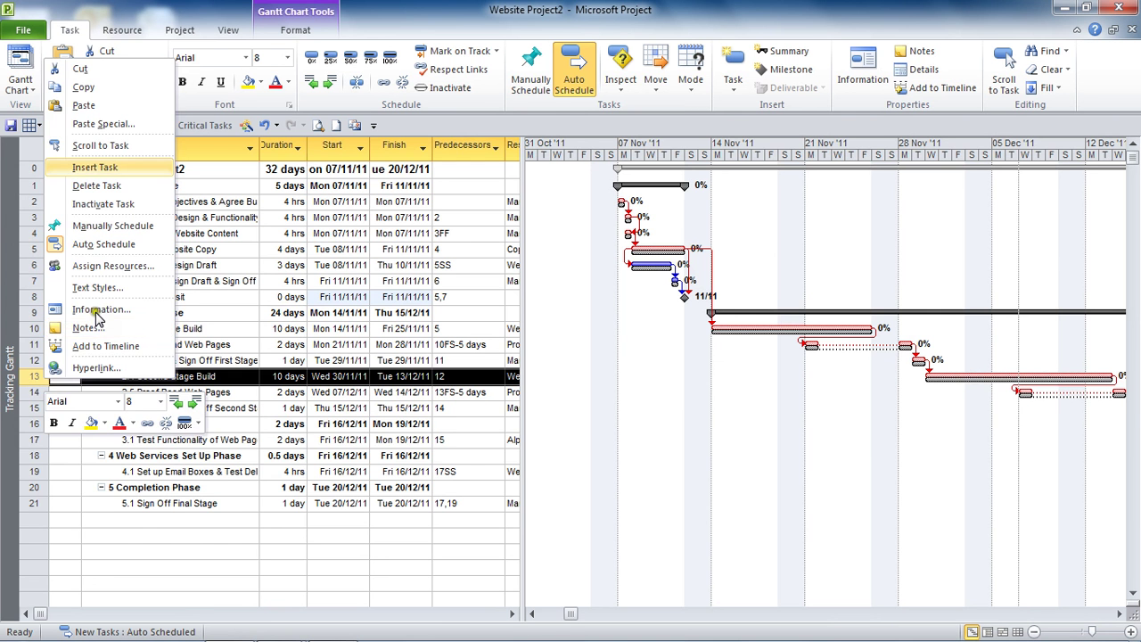
{"action": "left_click", "coordinate": [125, 168]}
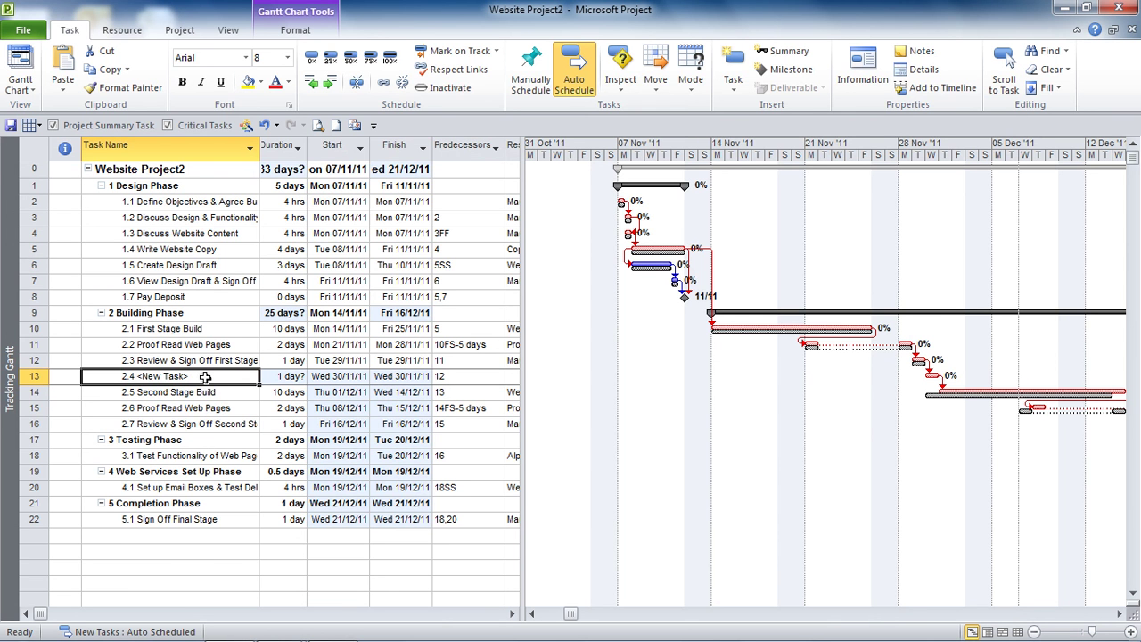
{"action": "type", "text": "F"}
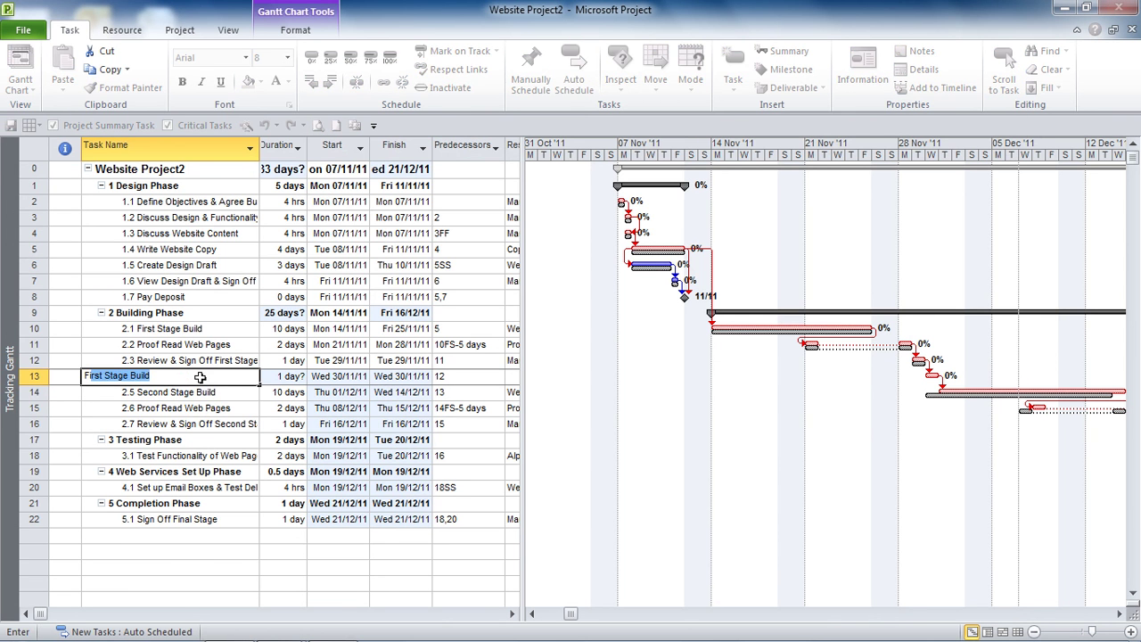
{"action": "type", "text": "irst stage payment"}
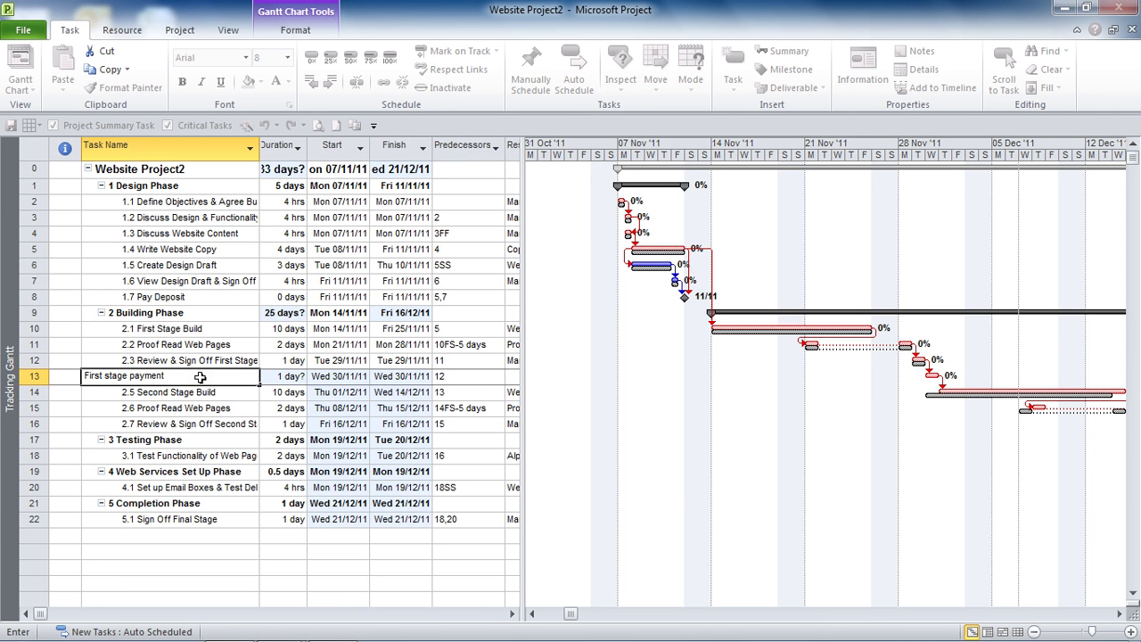
{"action": "key", "text": "Return"}
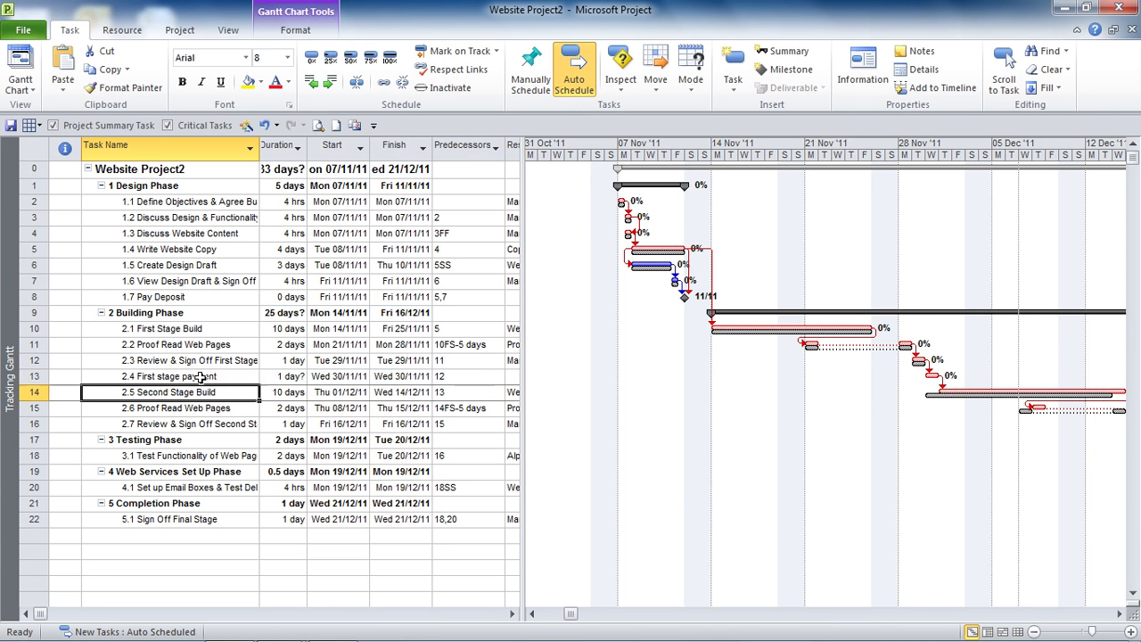
{"action": "key", "text": "Up"}
{"action": "key", "text": "Right"}
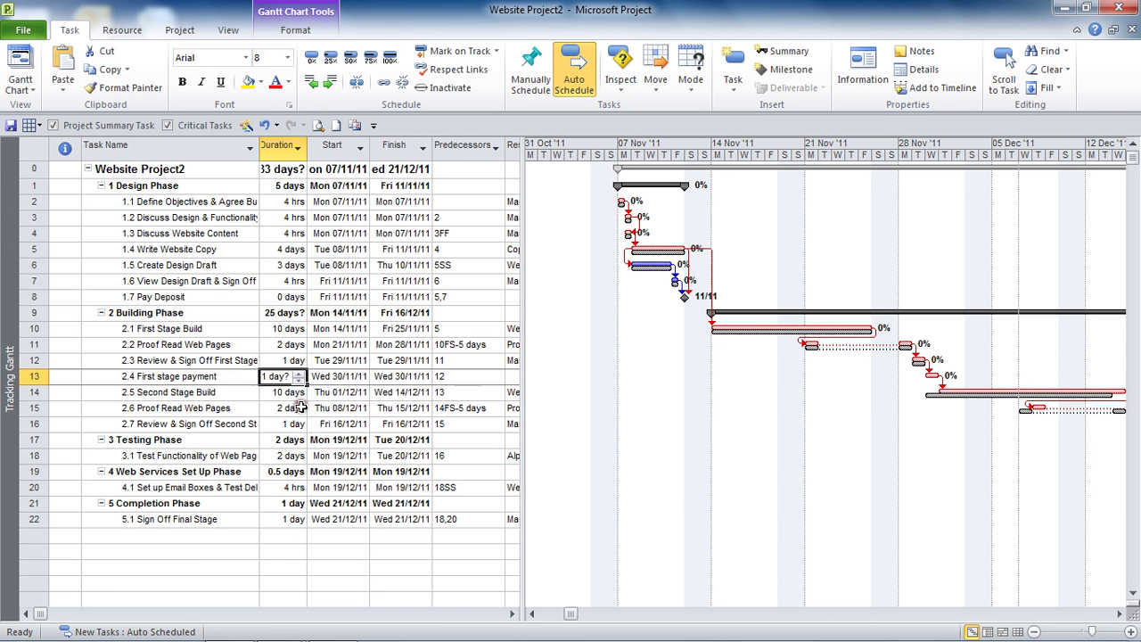
Step: Give First stage payment a 3-day duration (30/11/11–02/12/11) and select it for editing
{"action": "type", "text": "3"}
{"action": "key", "text": "Return"}
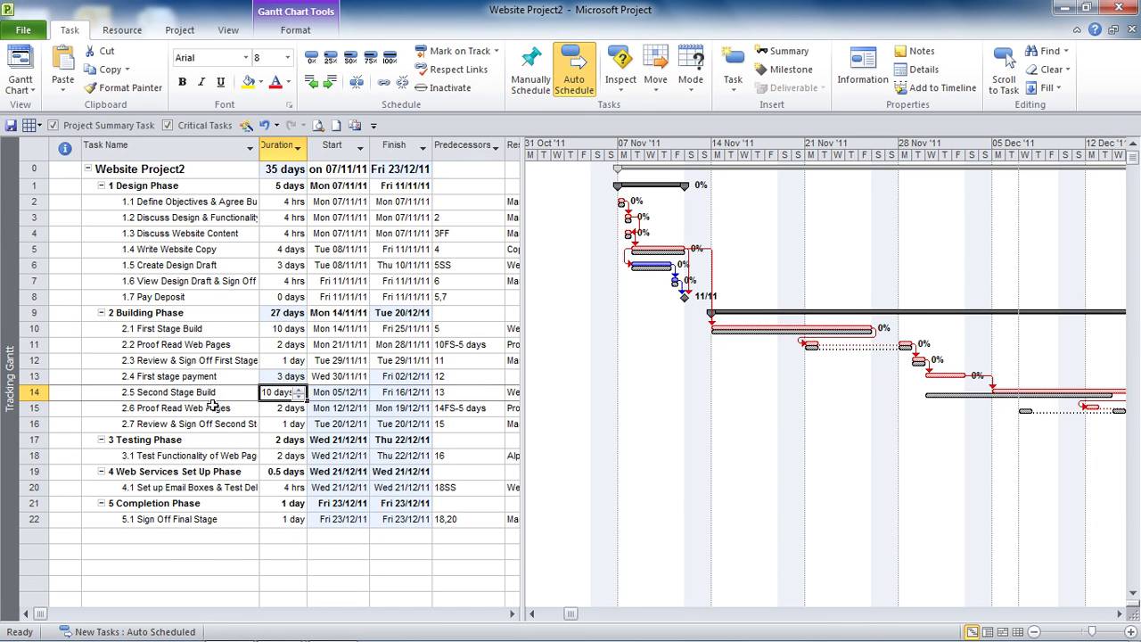
{"action": "left_click", "coordinate": [230, 377]}
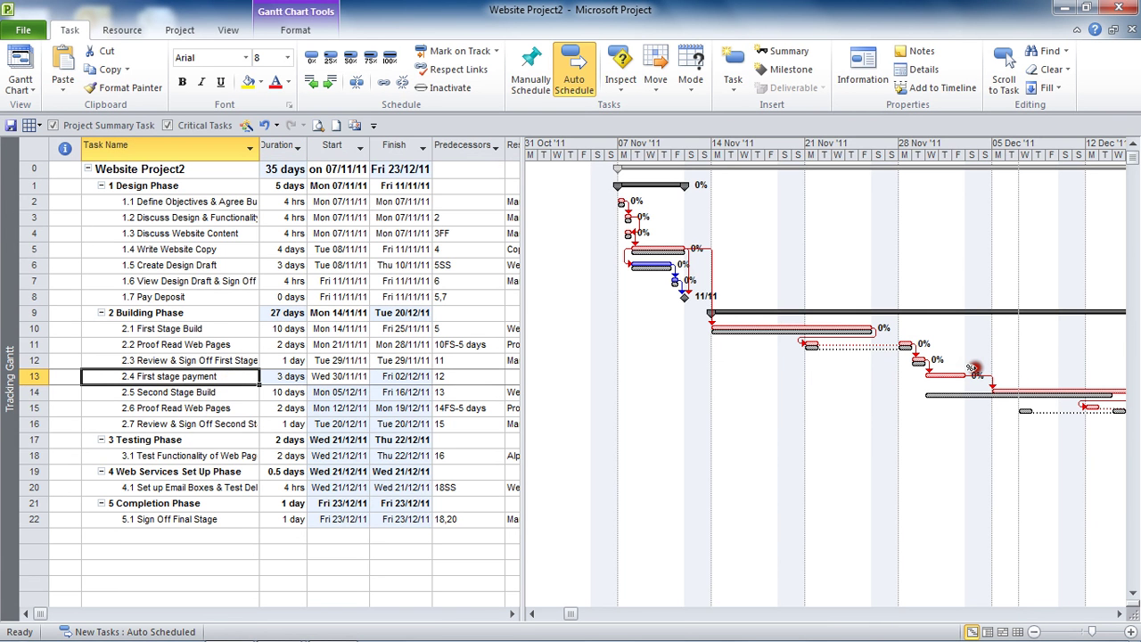
{"action": "mouse_move", "coordinate": [943, 376]}
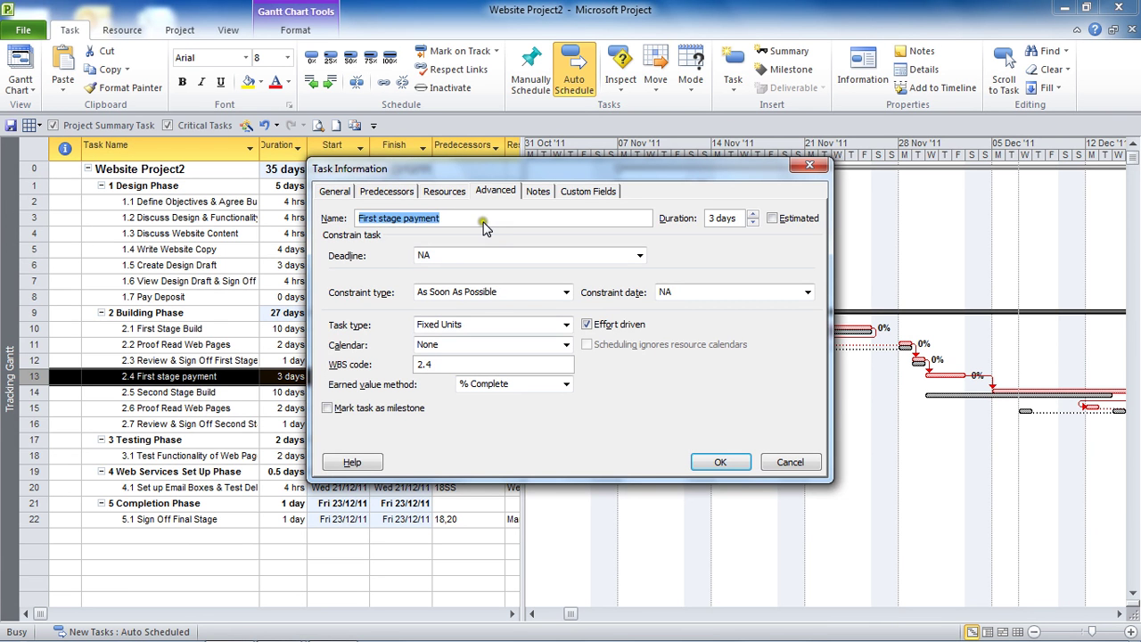
Step: Tick 'Mark task as milestone' for First stage payment and confirm with OK
{"action": "left_click", "coordinate": [340, 411]}
{"action": "left_click", "coordinate": [343, 408]}
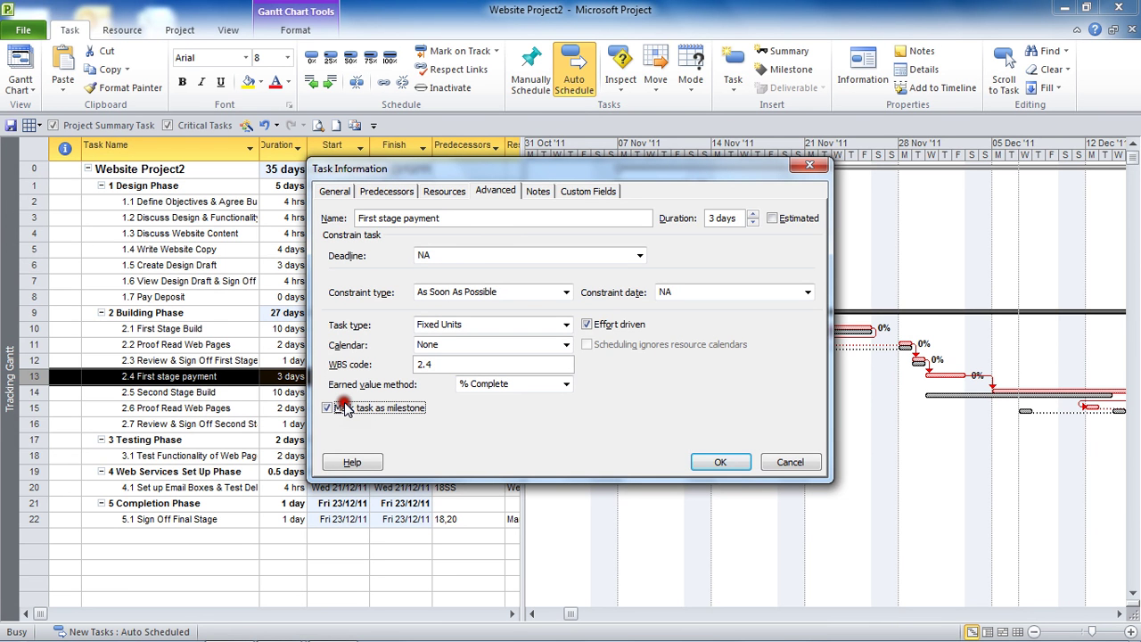
{"action": "left_click", "coordinate": [325, 407]}
{"action": "left_click", "coordinate": [324, 407]}
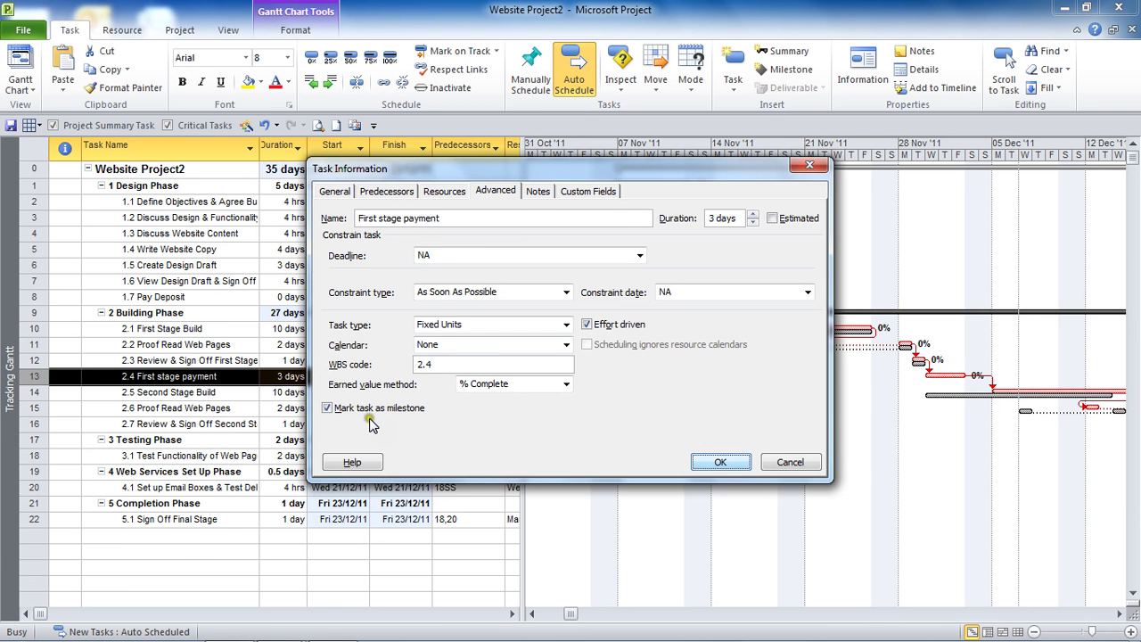
{"action": "left_click", "coordinate": [733, 466]}
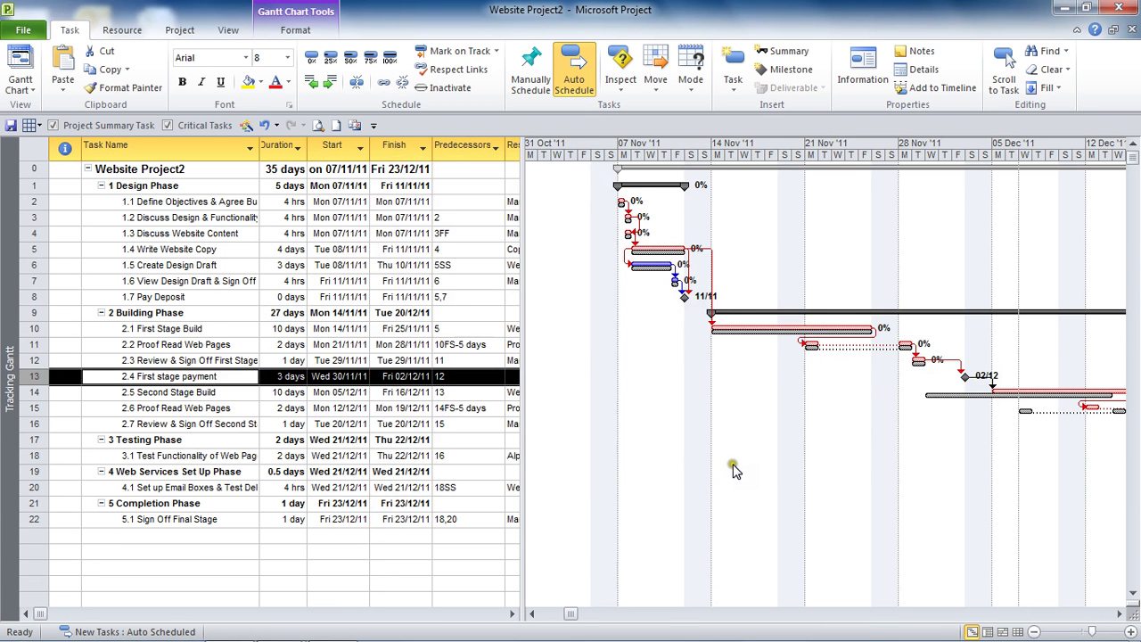
{"action": "mouse_move", "coordinate": [978, 383]}
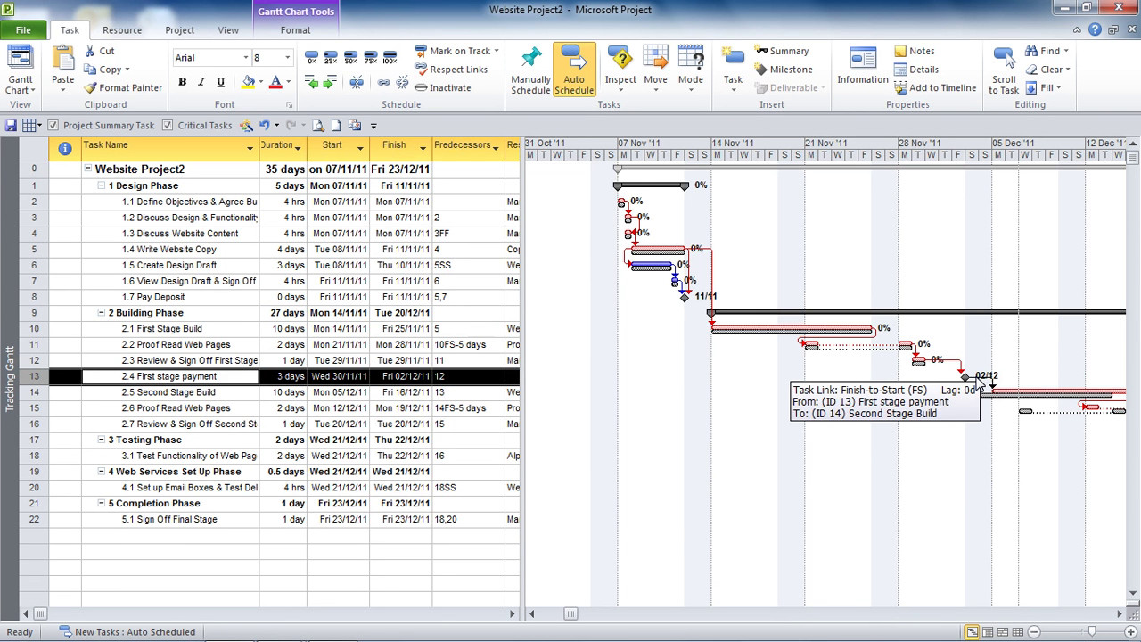
{"action": "left_click_drag", "start_coordinate": [978, 384], "coordinate": [968, 386]}
{"action": "left_click", "coordinate": [942, 419]}
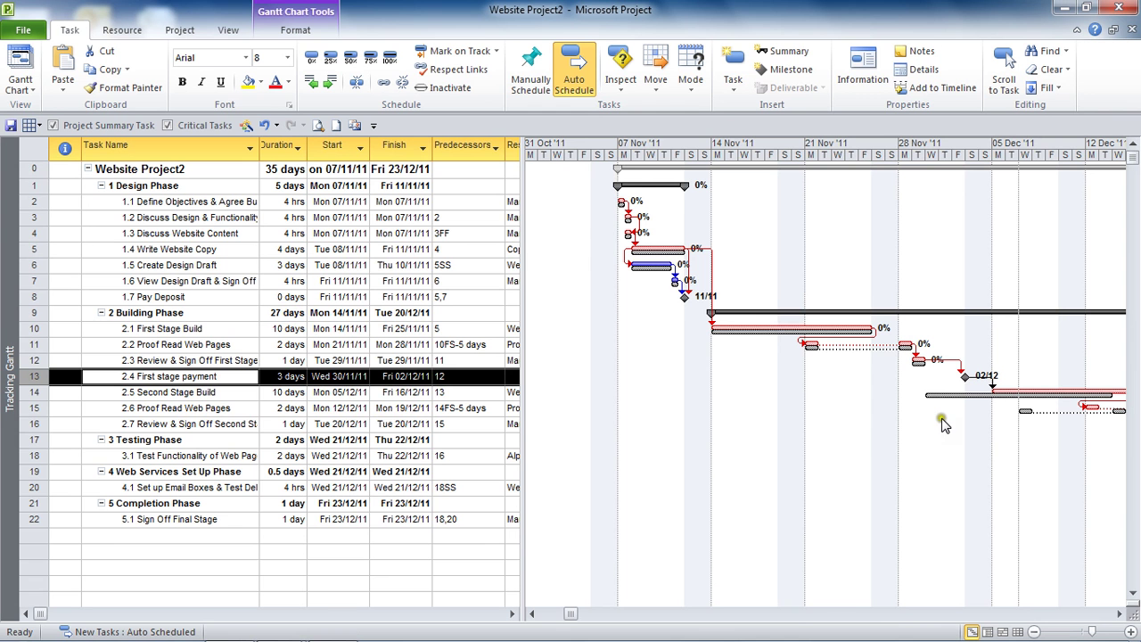
{"action": "left_click", "coordinate": [302, 380]}
{"action": "left_click", "coordinate": [945, 367]}
{"action": "mouse_move", "coordinate": [938, 397]}
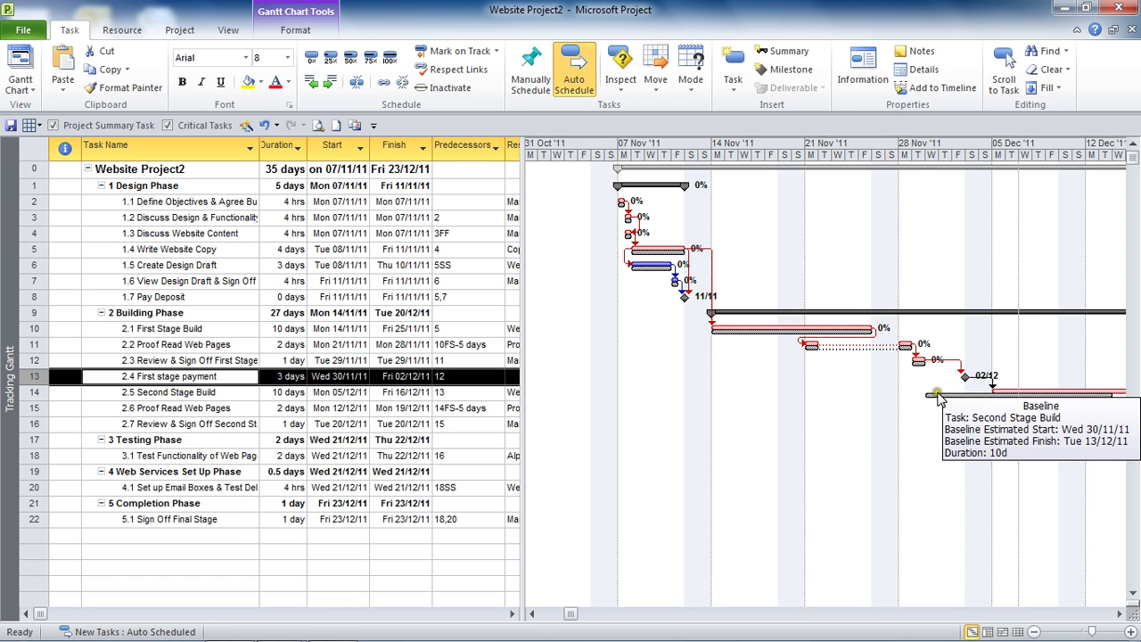